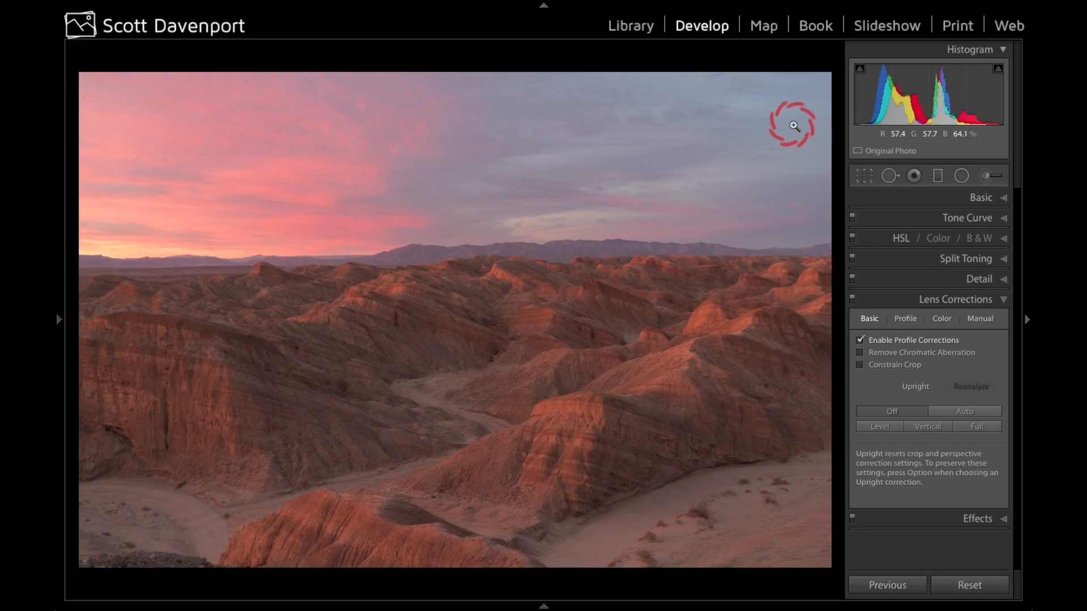
Step: Revert the photo to its uncorrected state and apply the snapshot "01 Crop & Lens Corrections"
left_click(372, 483)
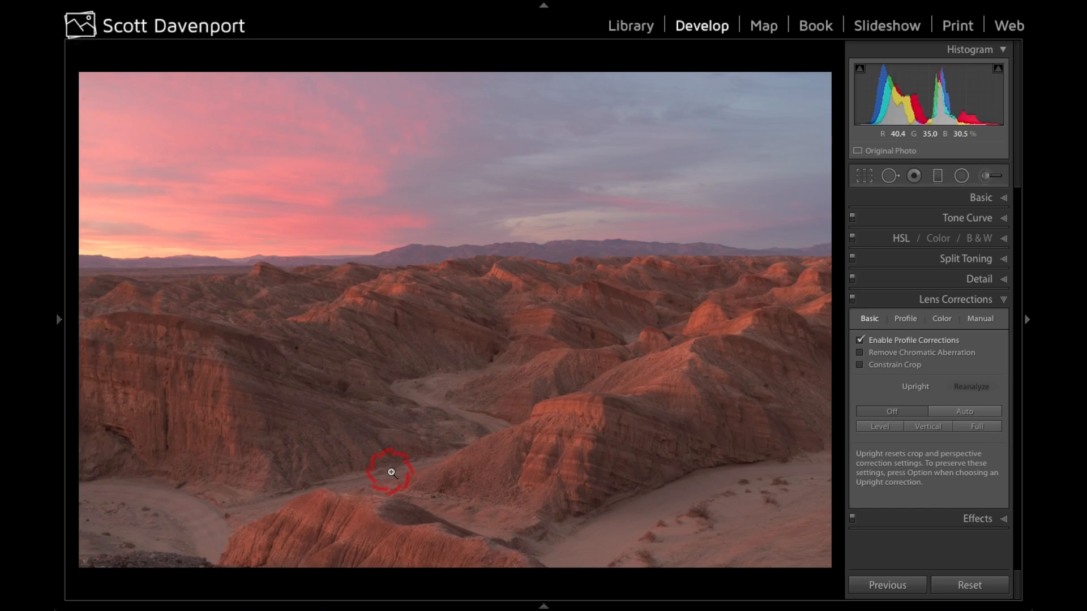
key("super+z")
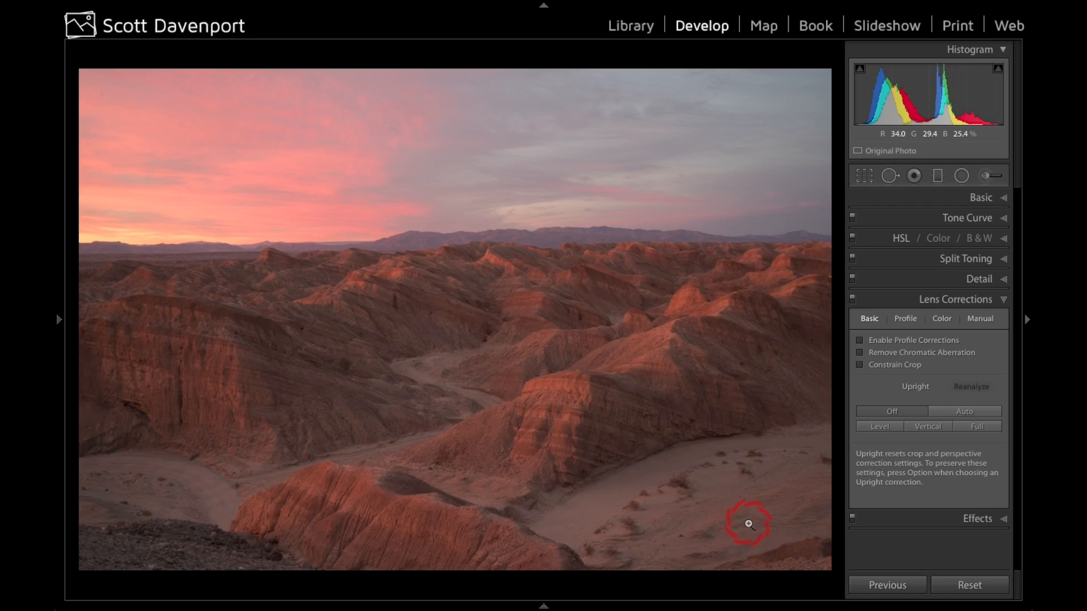
mouse_move(57, 320)
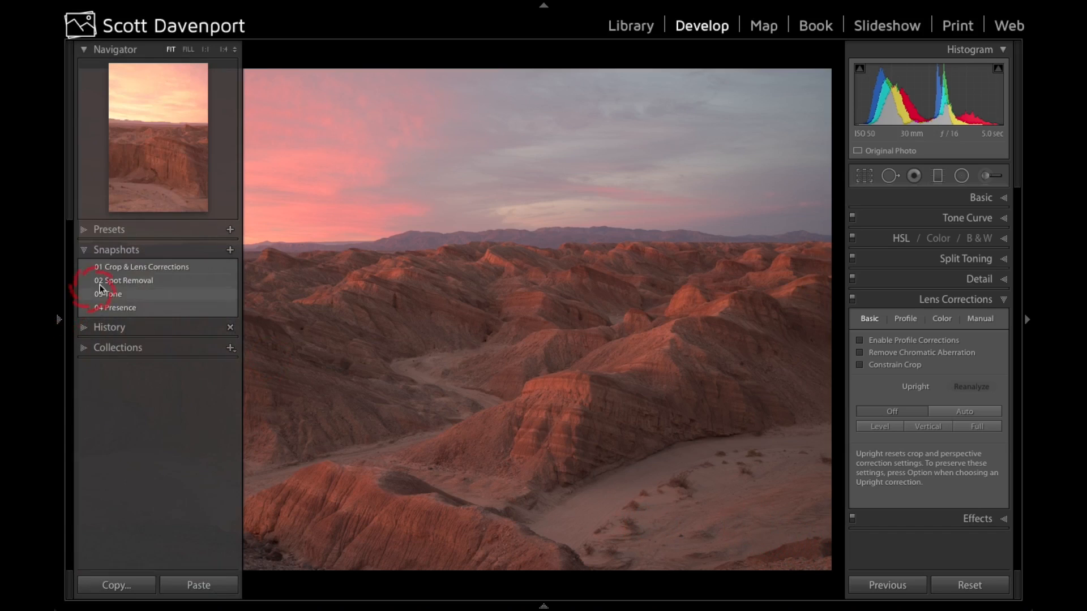
left_click(136, 267)
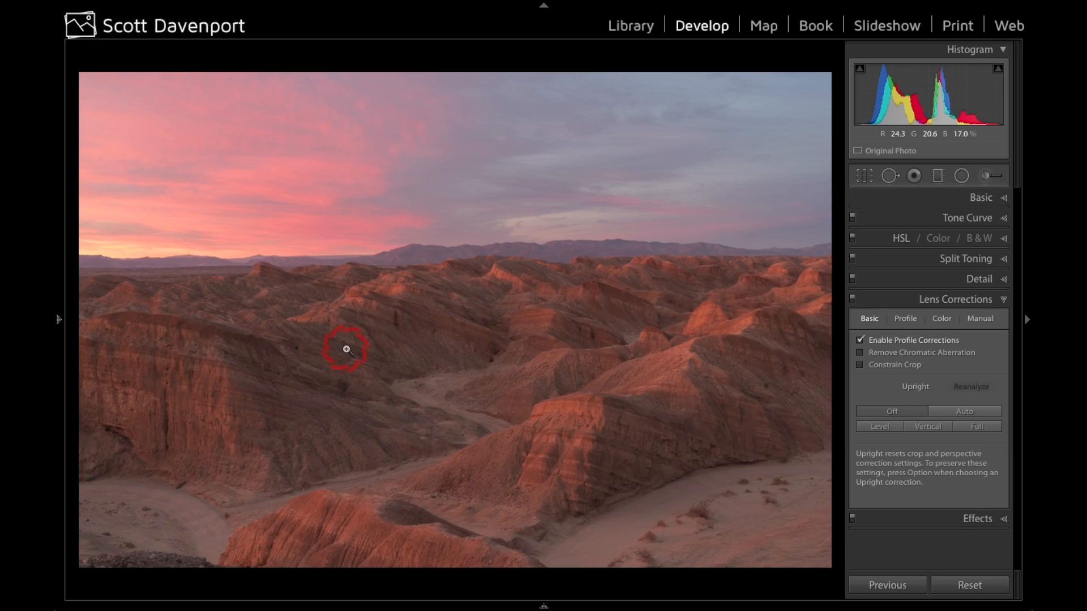
Step: Apply the snapshot "02 Spot Removal" to the desert photo
left_click(59, 320)
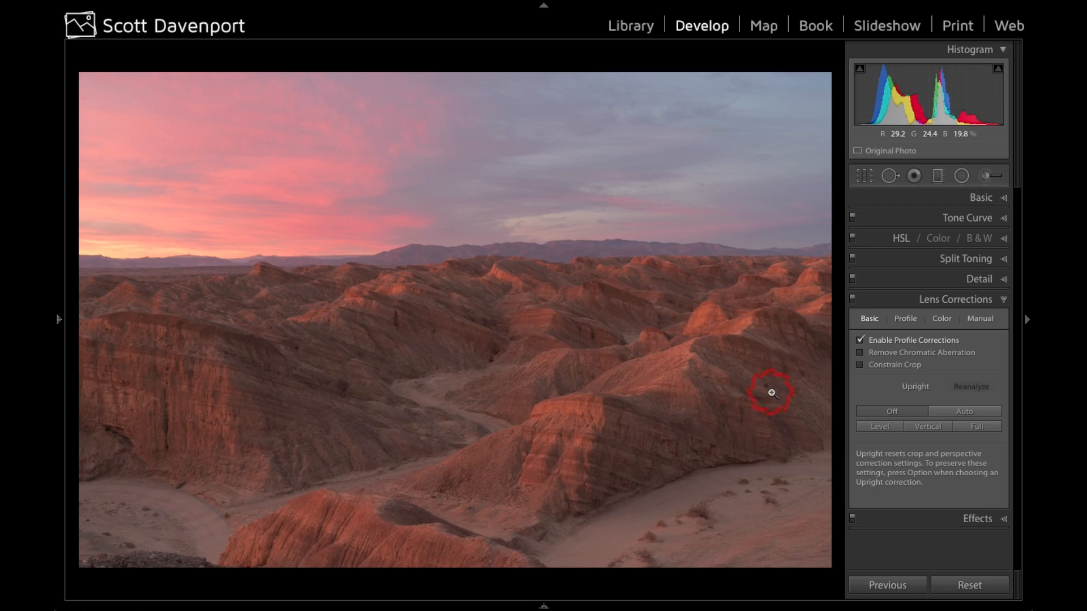
mouse_move(59, 321)
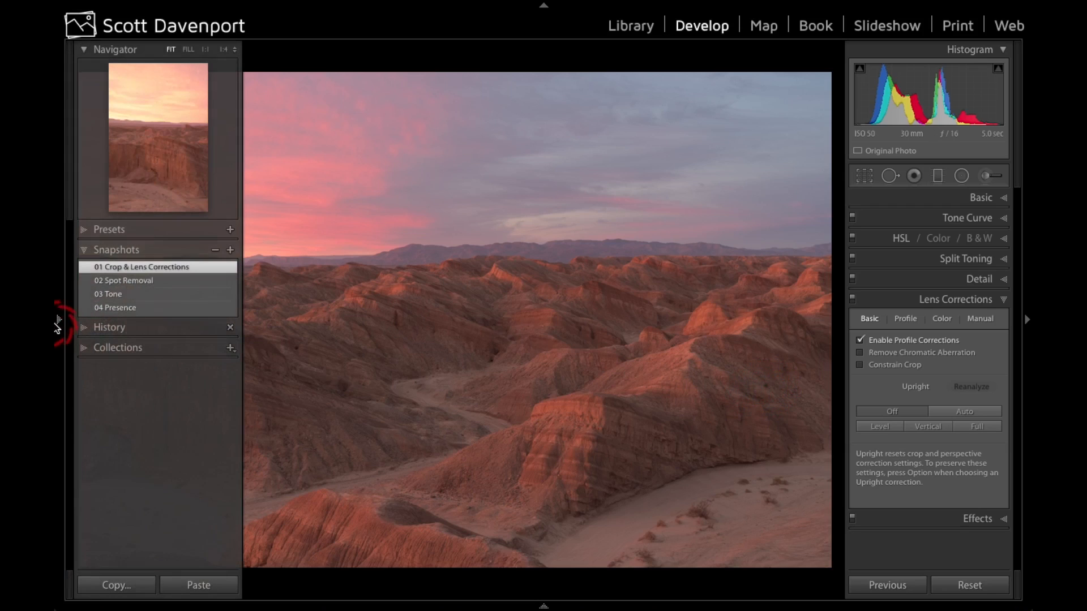
left_click(137, 282)
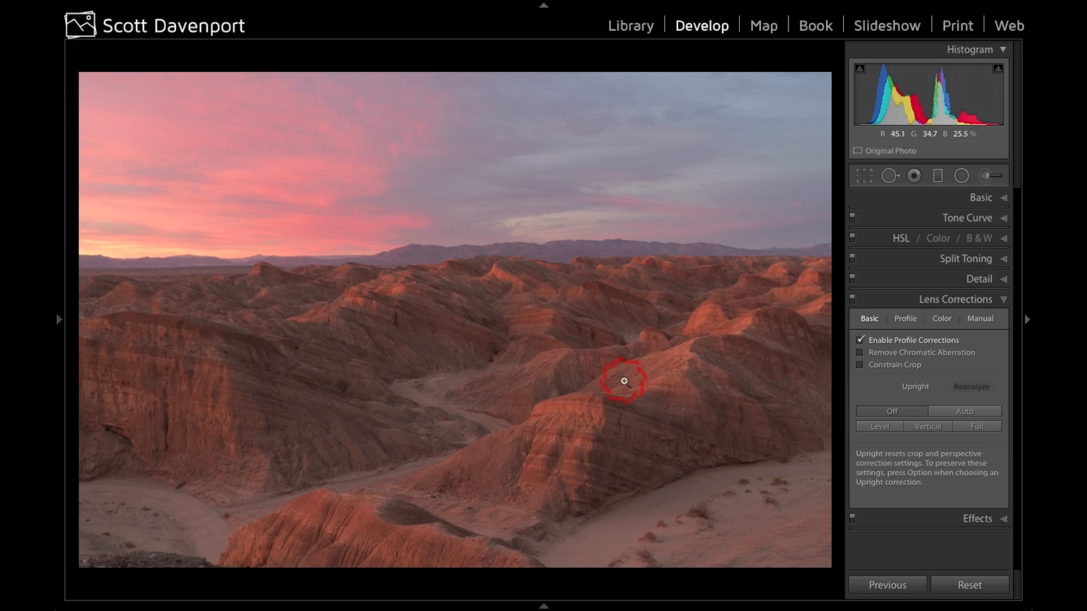
Step: Show the Basic adjustments and apply the snapshot "03 Tone"
left_click(1004, 200)
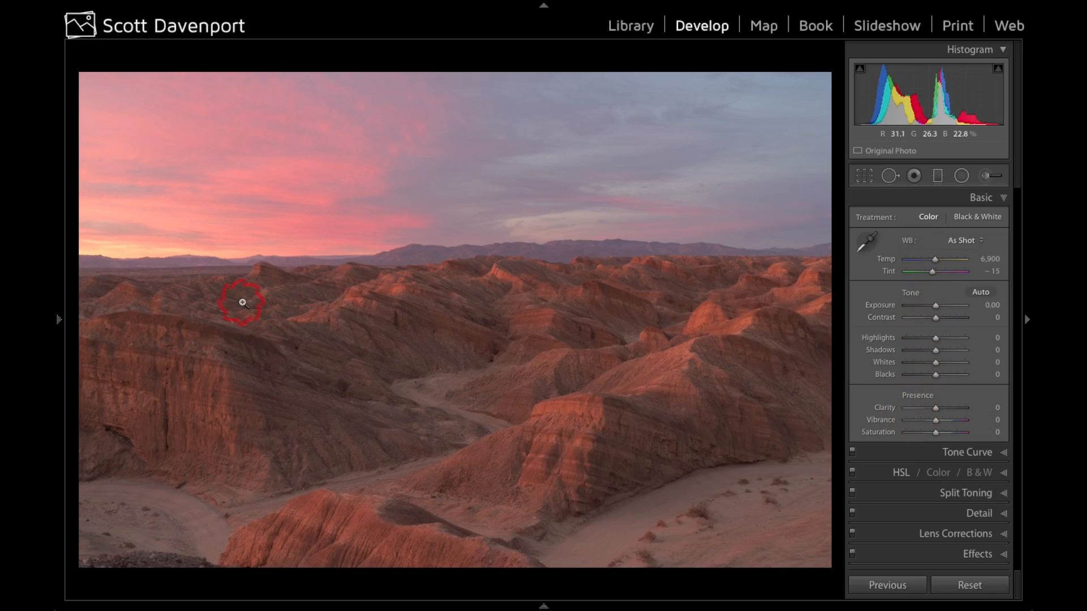
left_click(58, 320)
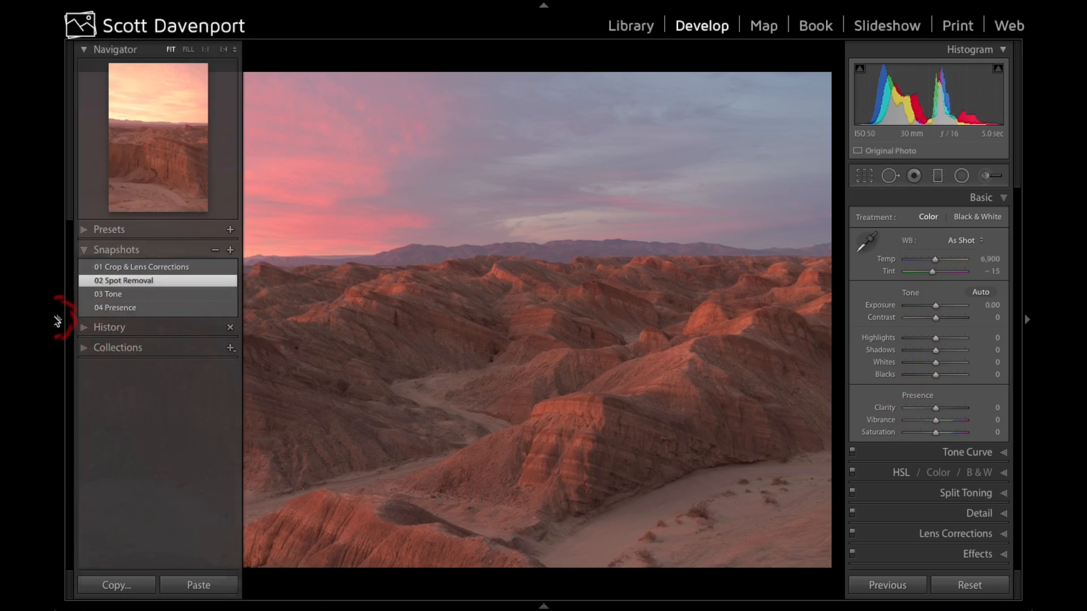
left_click(124, 296)
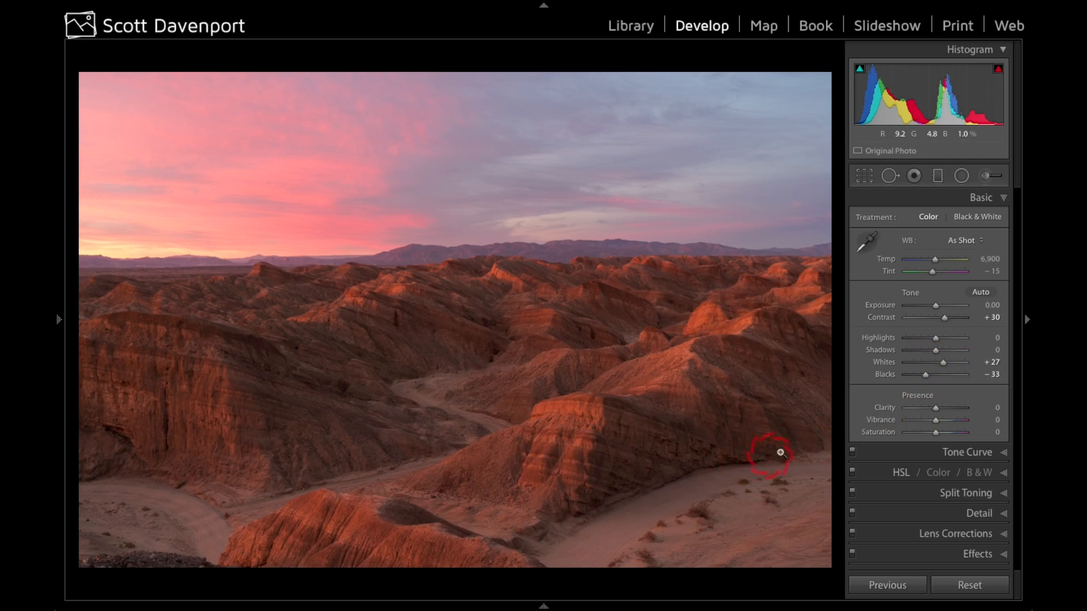
Step: Apply the snapshot "04 Presence" and look at the Vibrance adjustment
left_click(58, 319)
left_click(104, 313)
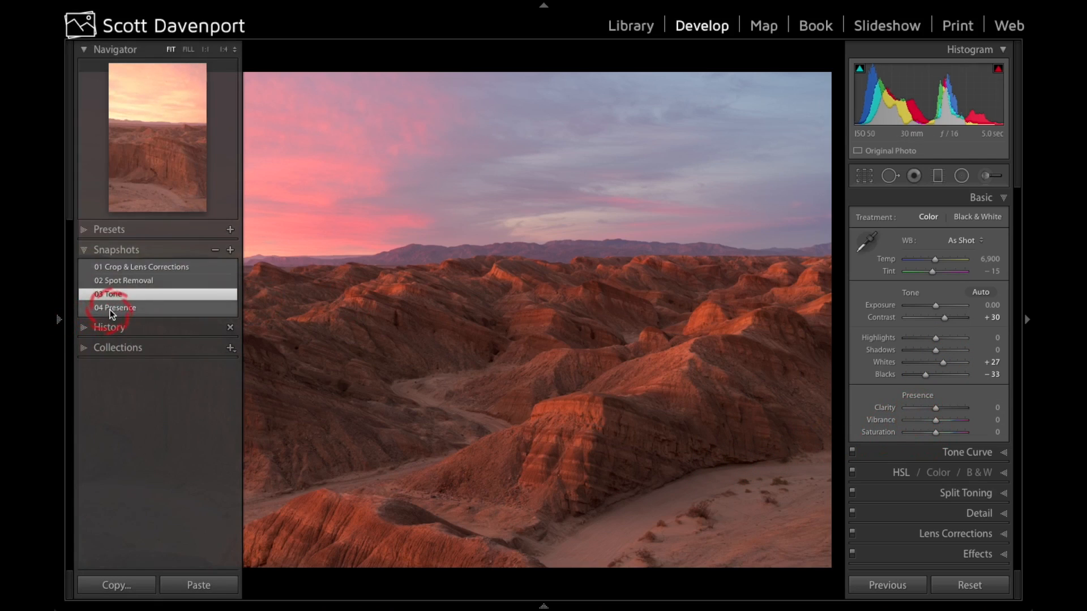
left_click(106, 309)
left_click(942, 419)
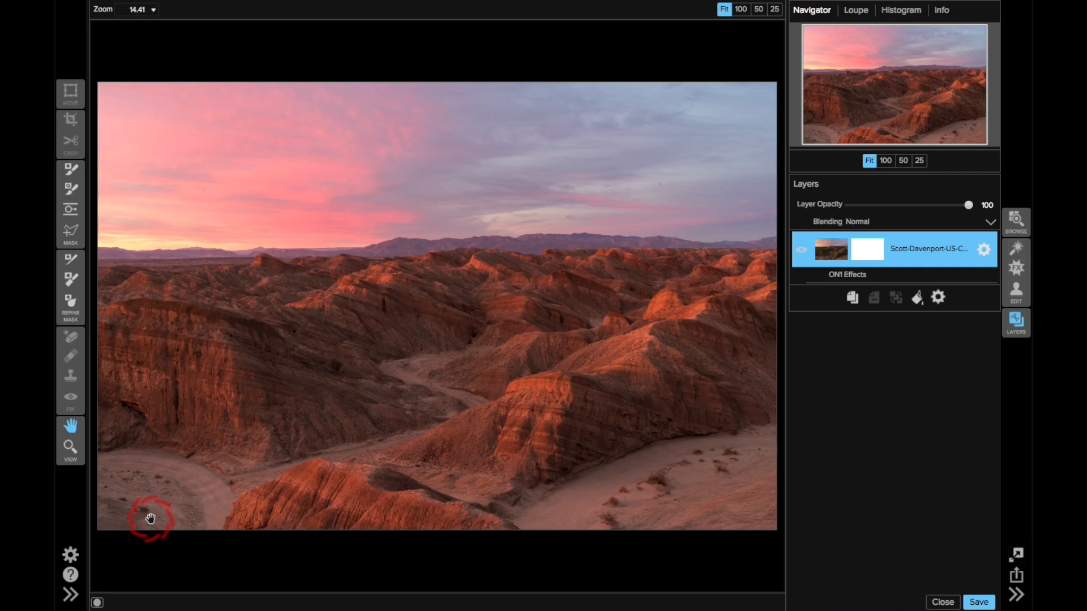
Step: Switch to ON1, reopen the photo layer's ON1 Effects for editing, and review all the Dynamic Contrast filter's settings
left_click(704, 336)
left_click(851, 272)
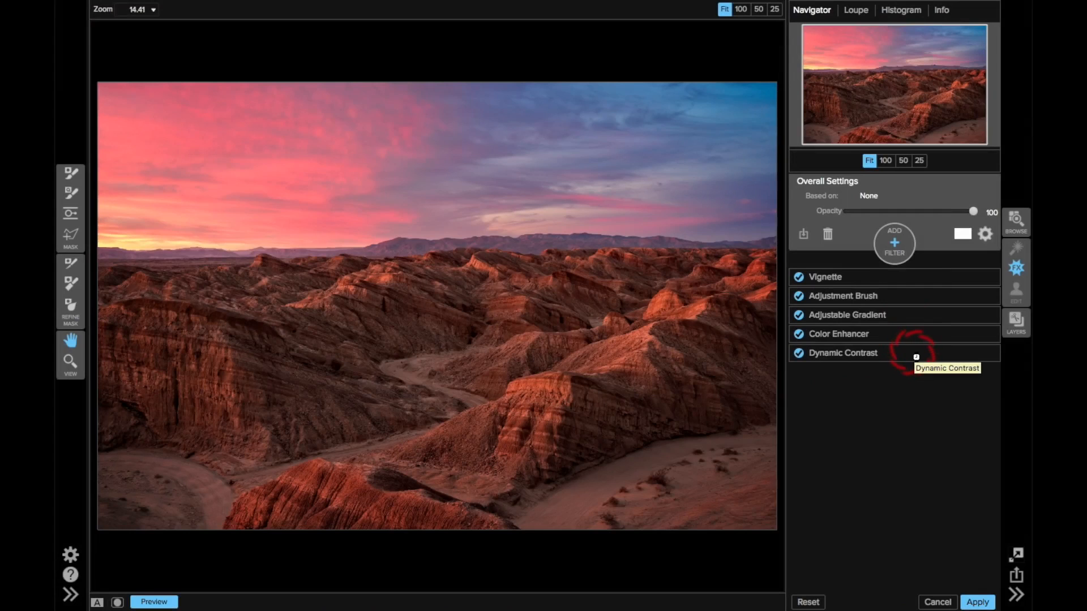
left_click(916, 356)
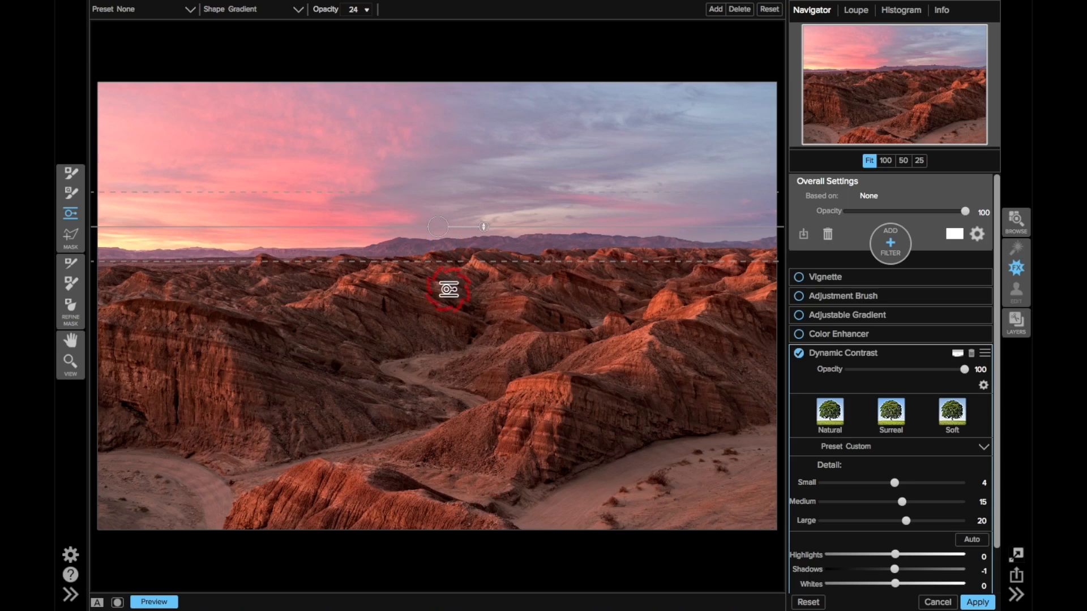
left_click(849, 375)
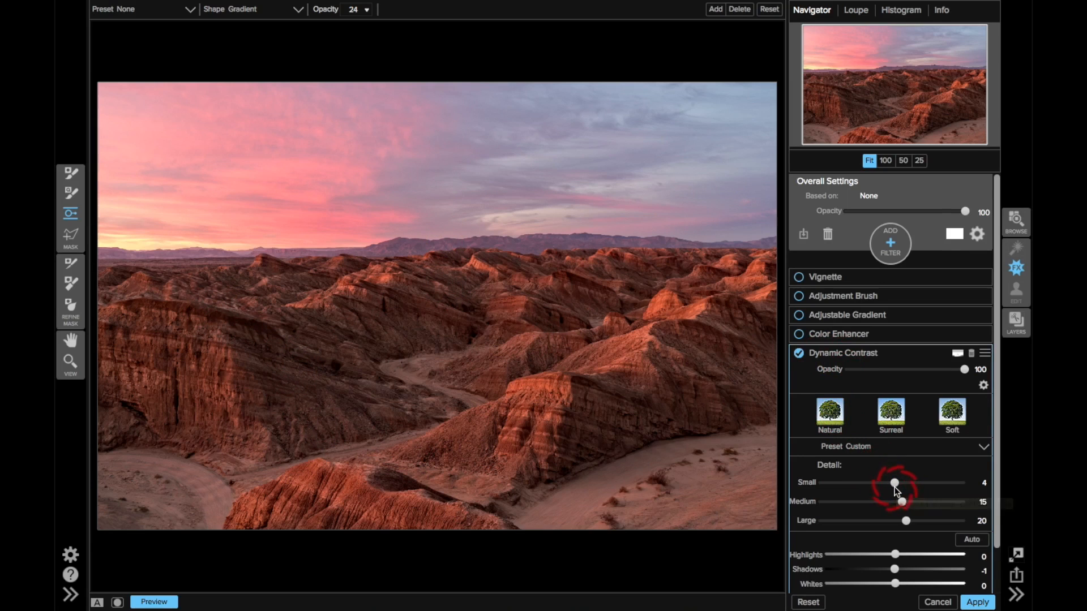
scroll(895, 487, "down", 3)
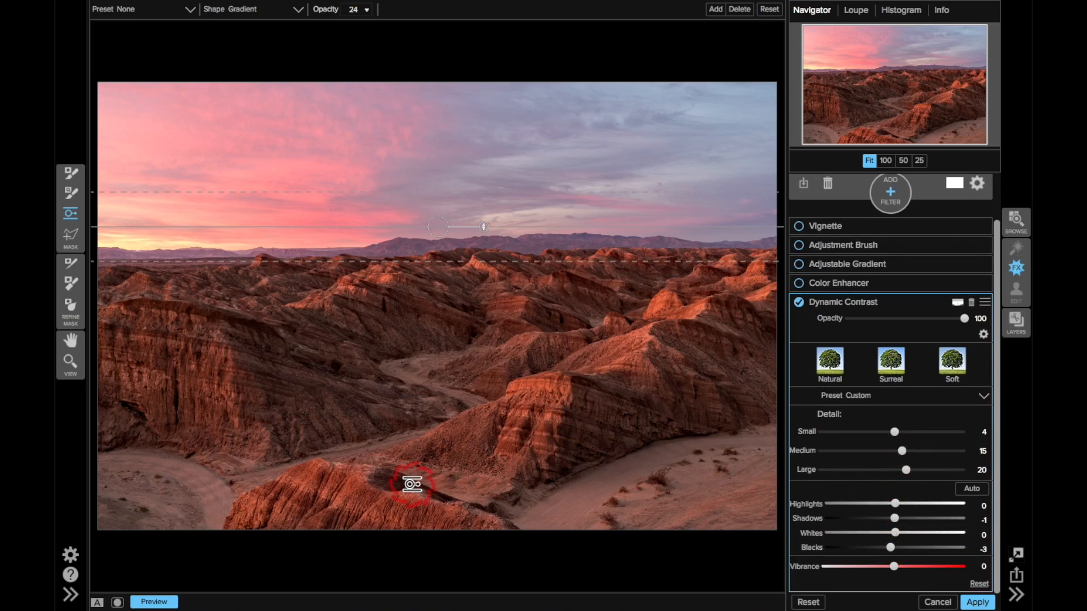
Step: Display the Dynamic Contrast mask as an overlay and examine how gradient and brush masking cover the sky and sandy wash
key("h")
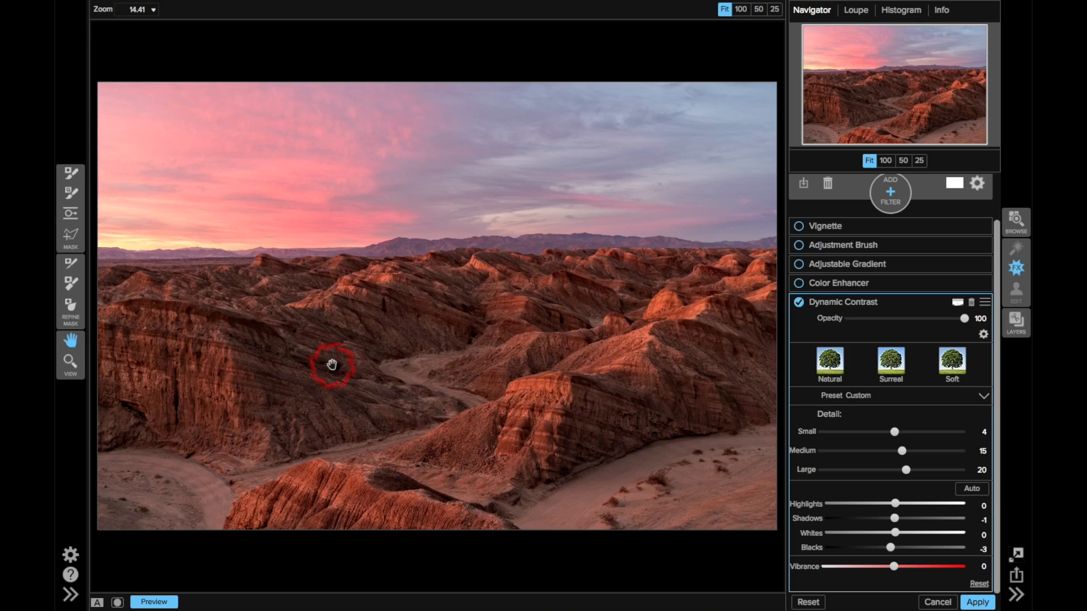
key("ctrl+m")
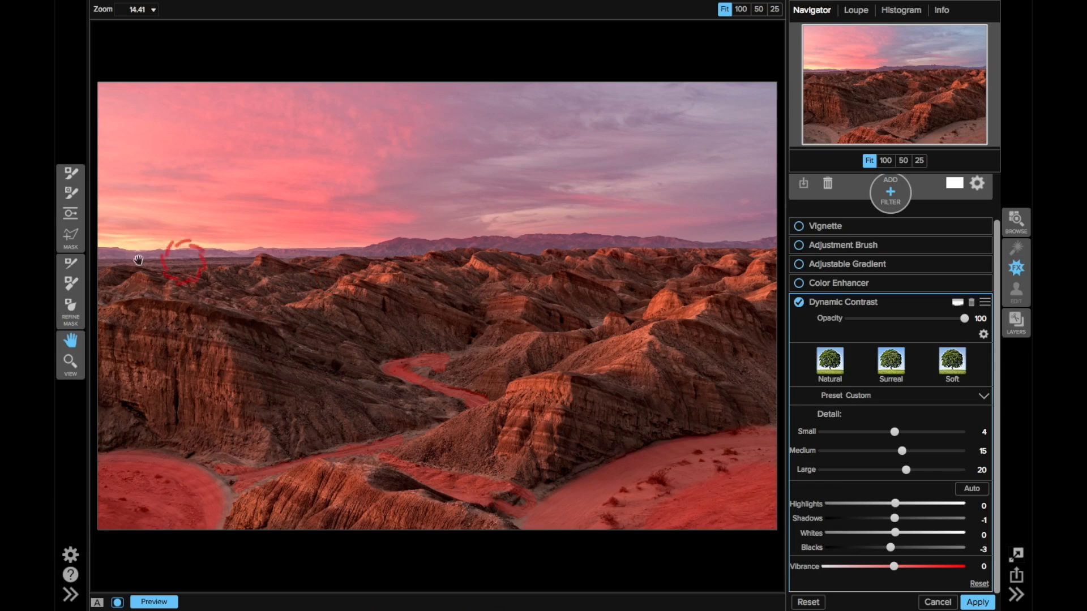
left_click(76, 218)
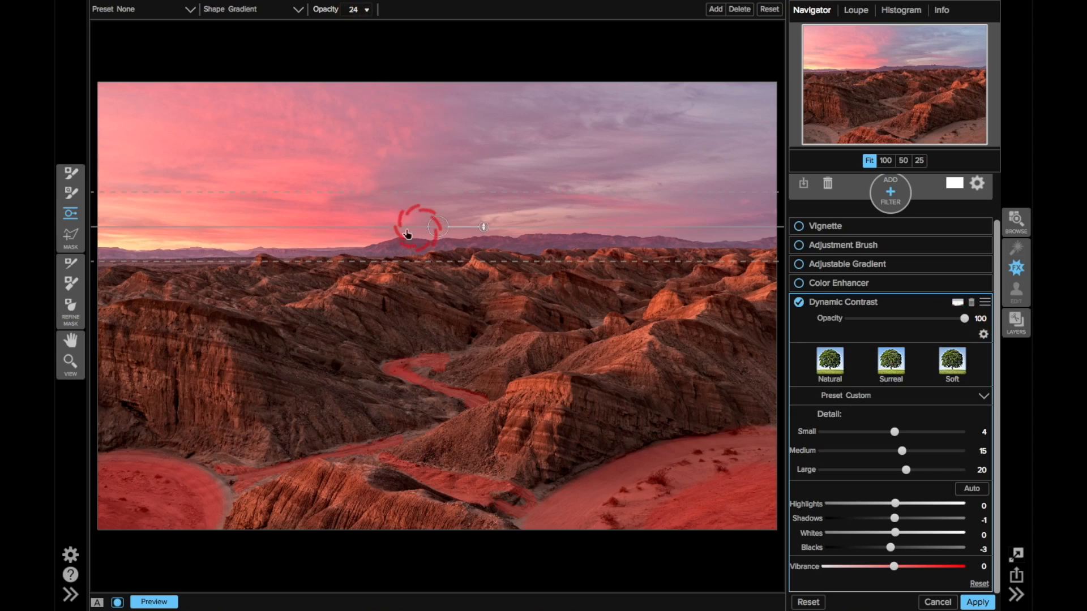
left_click(71, 177)
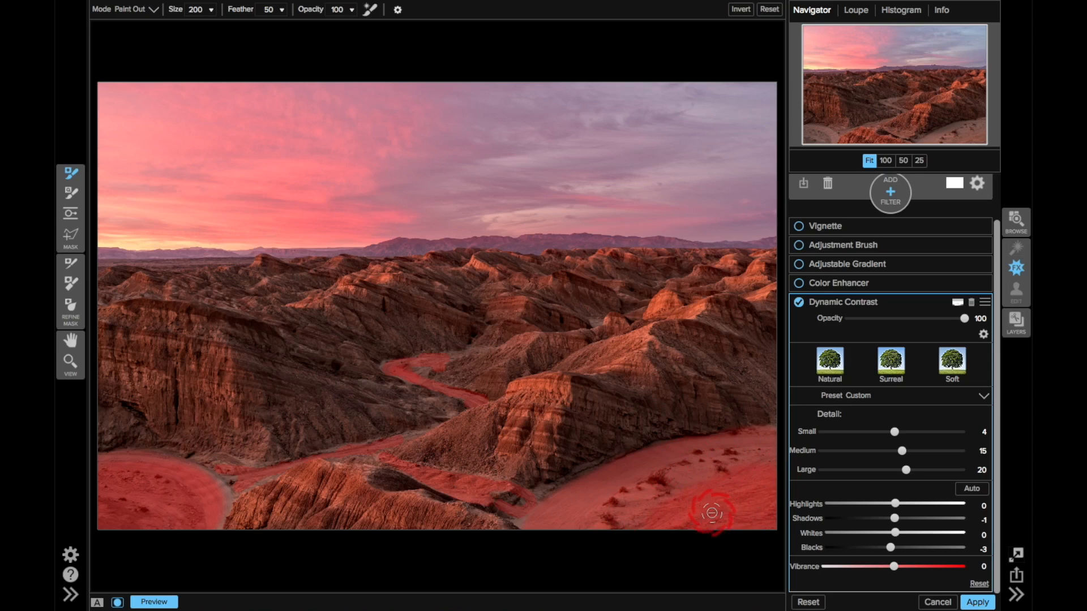
Step: Refine the Dynamic Contrast mask over the sandy wash with a refining brush in Out mode, size 250, amount 75
left_click(71, 307)
left_click(694, 462)
left_click_drag(694, 462, 722, 453)
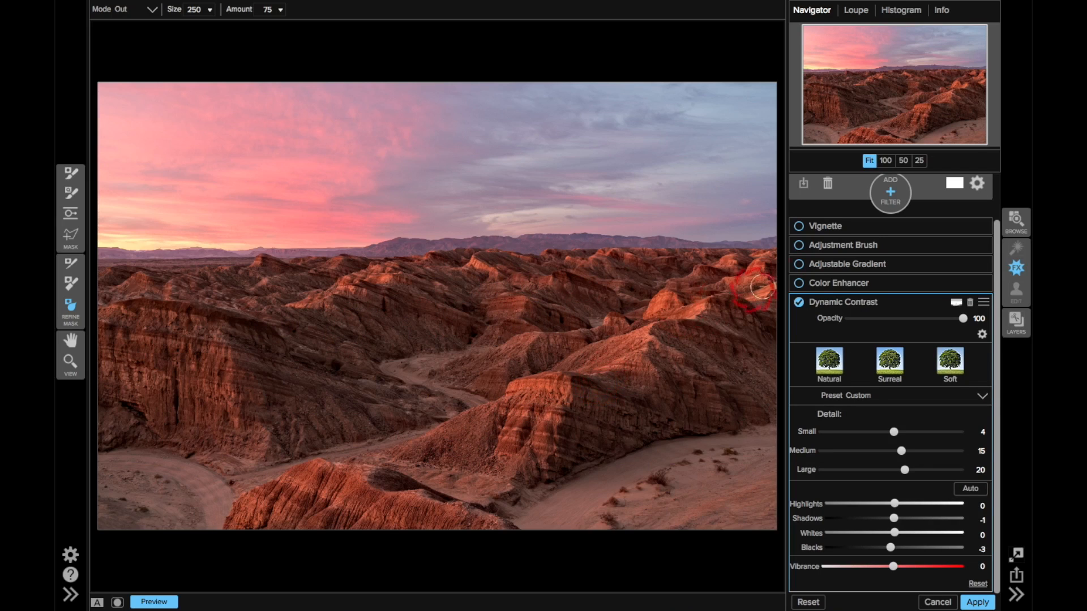
Step: Turn on the Color Enhancer filter, show its Blue color range settings, and compare the photo with and without the filter
left_click(845, 283)
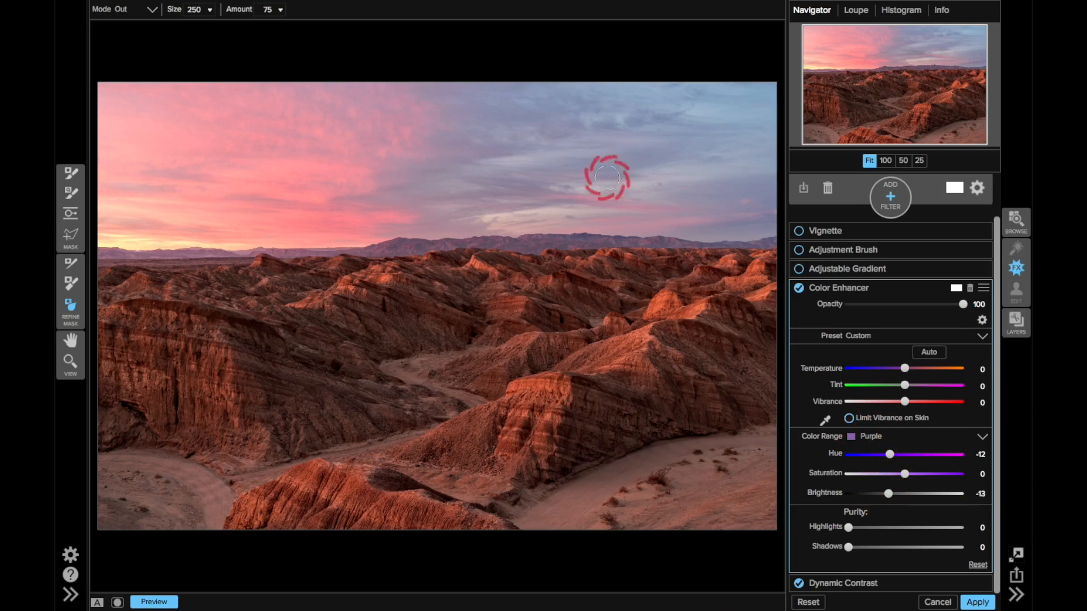
left_click(870, 434)
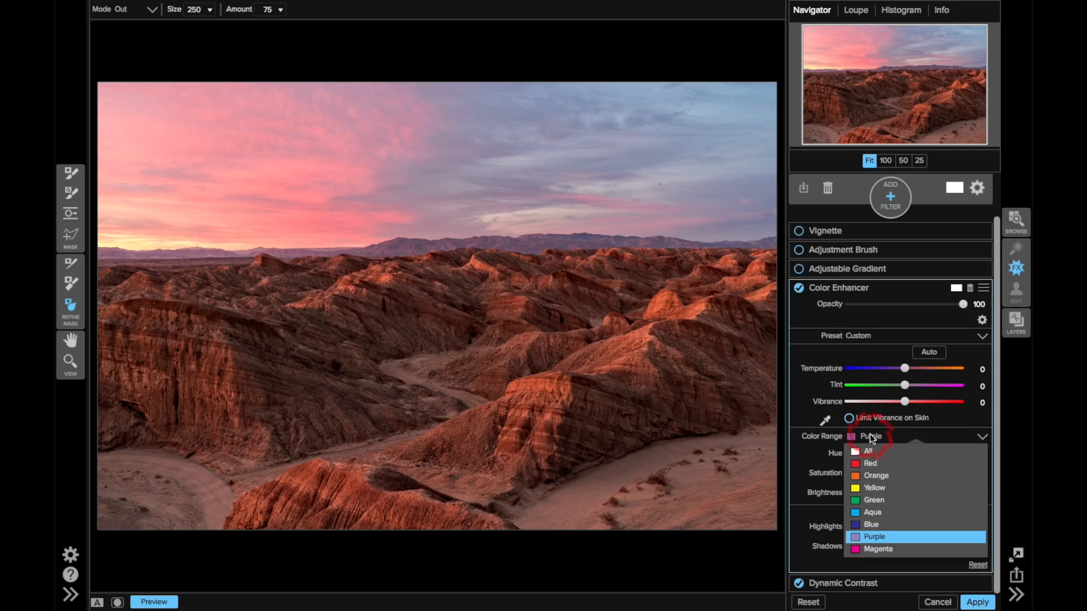
left_click(873, 524)
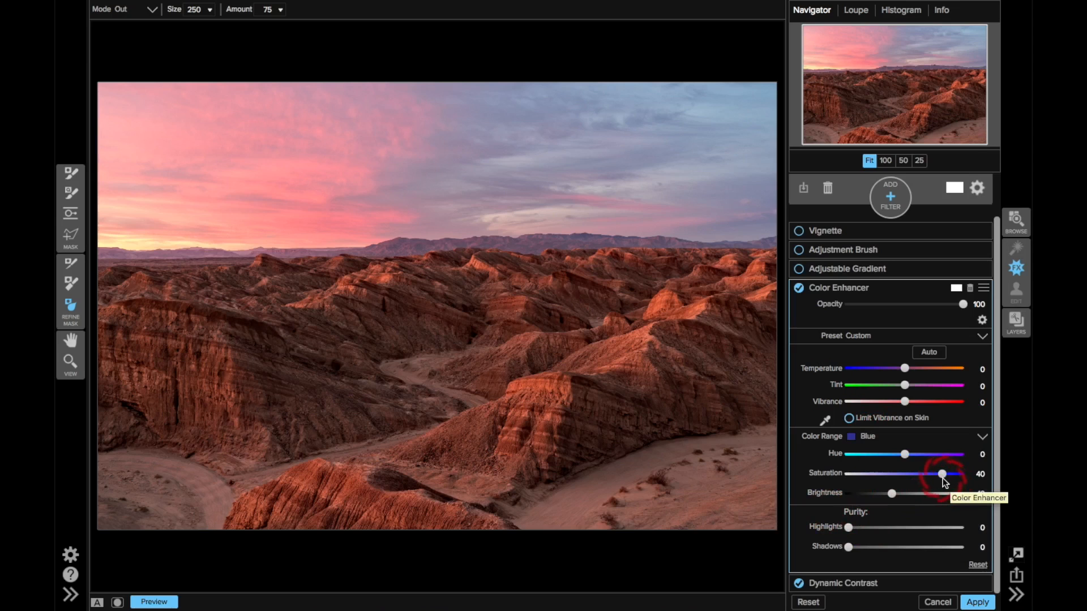
left_click(800, 288)
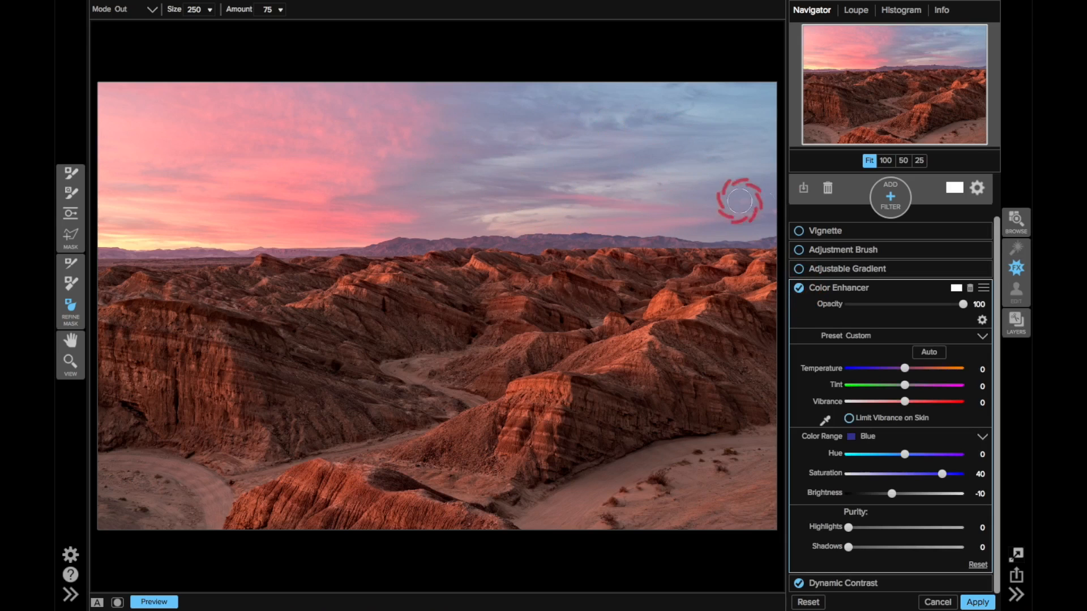
Step: Turn on the Adjustable Gradient and Adjustment Brush filters and show their settings
left_click(863, 272)
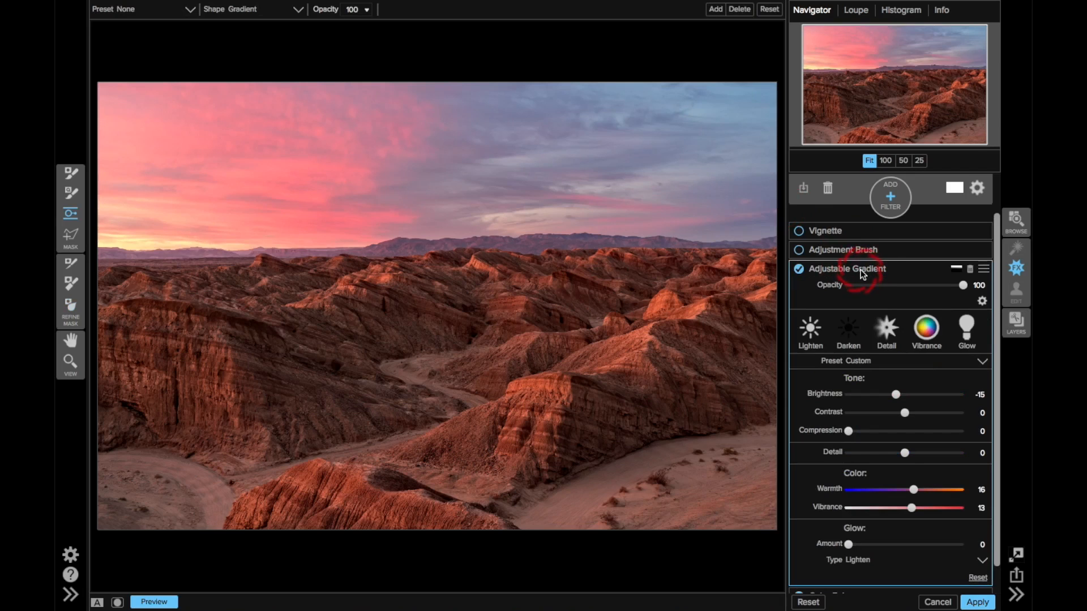
left_click(894, 397)
left_click(847, 253)
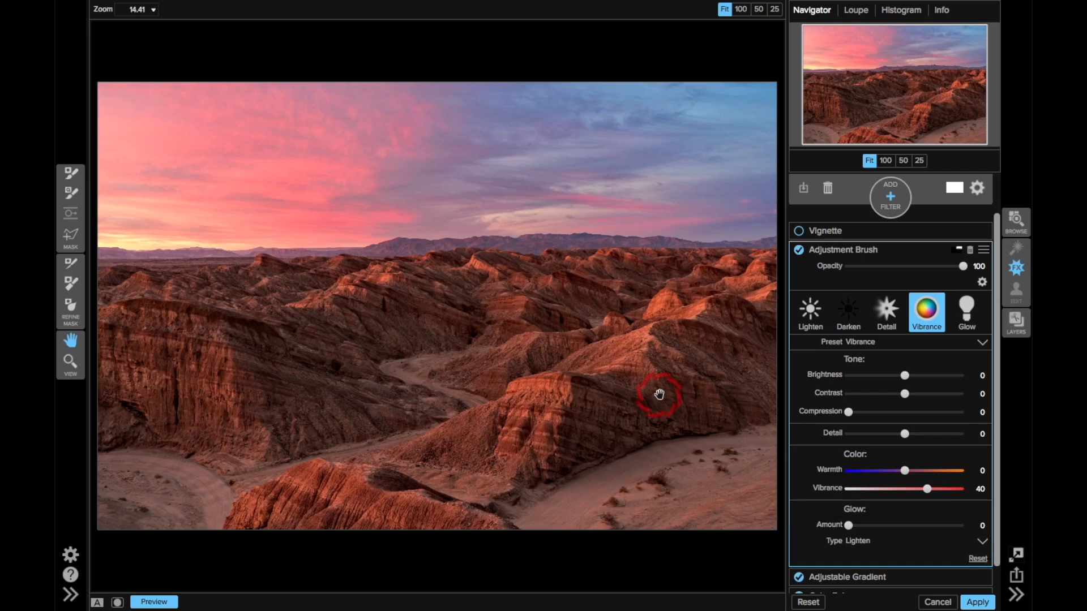
Step: Examine the Adjustment Brush mask as an overlay and compare the photo with the filter off and on
key("o")
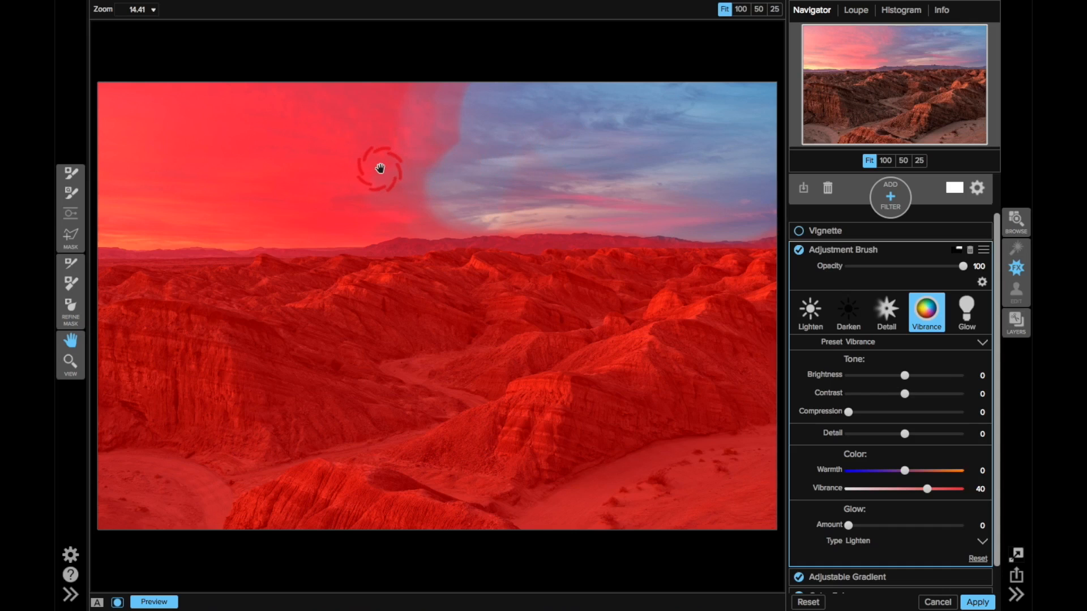
key("ctrl+m")
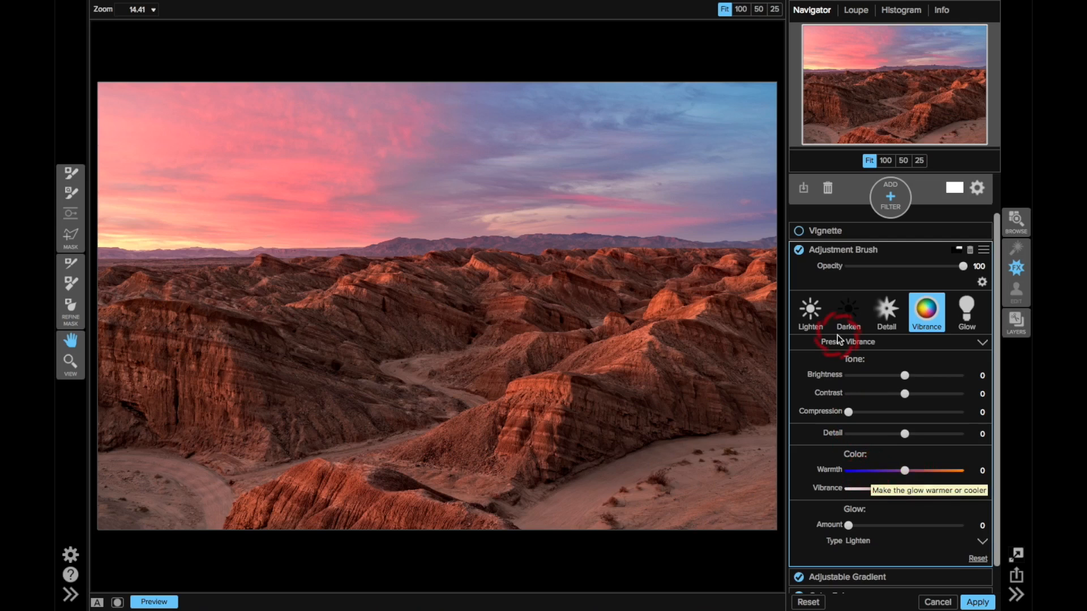
left_click(799, 251)
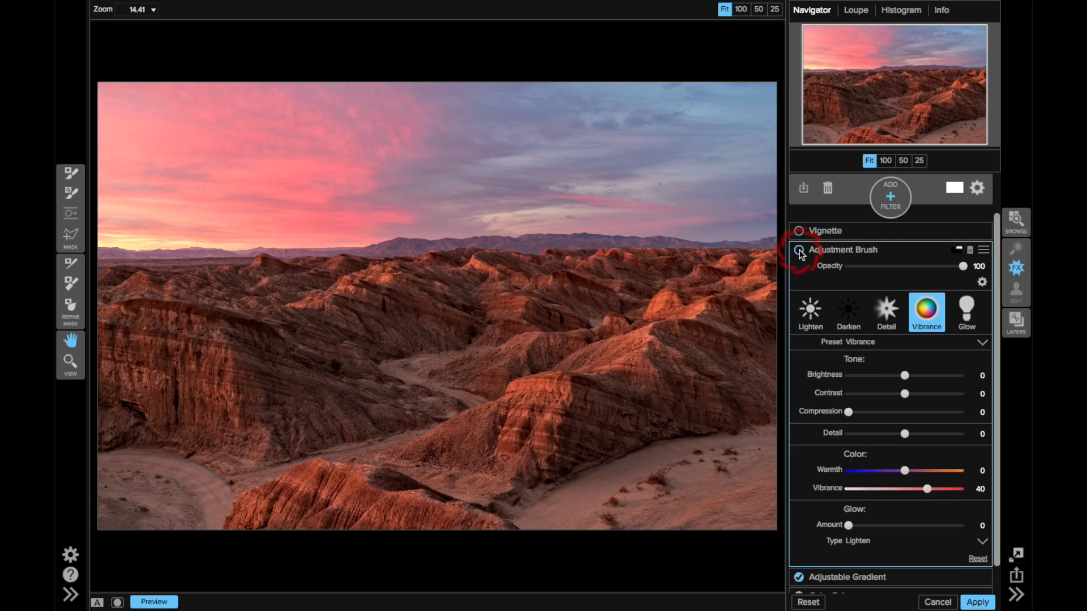
left_click(799, 250)
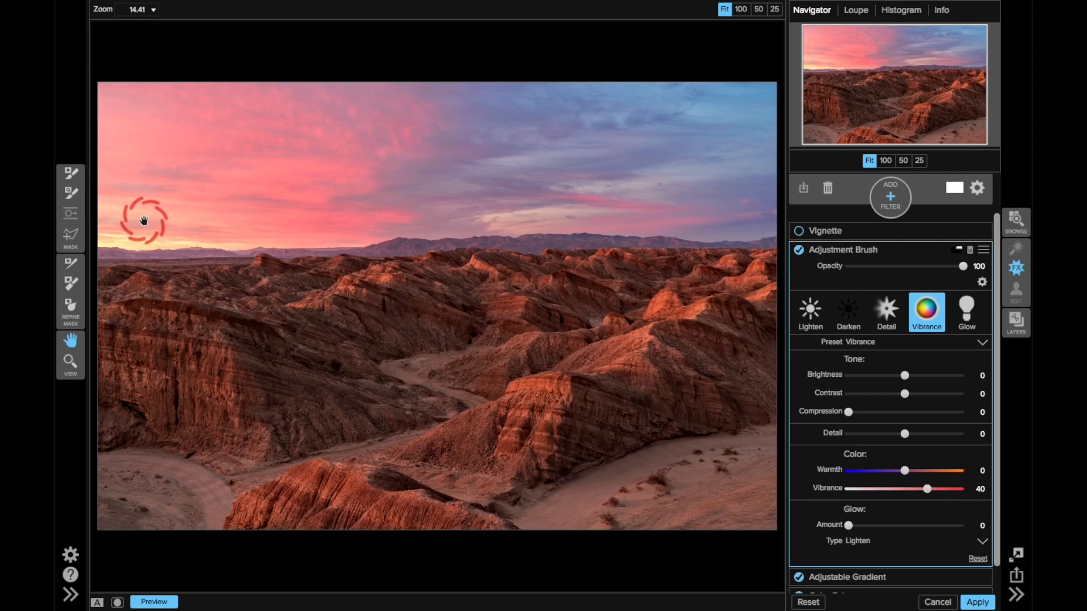
Step: Turn on the Vignette filter and compare the original photo with the fully processed preview
left_click(828, 233)
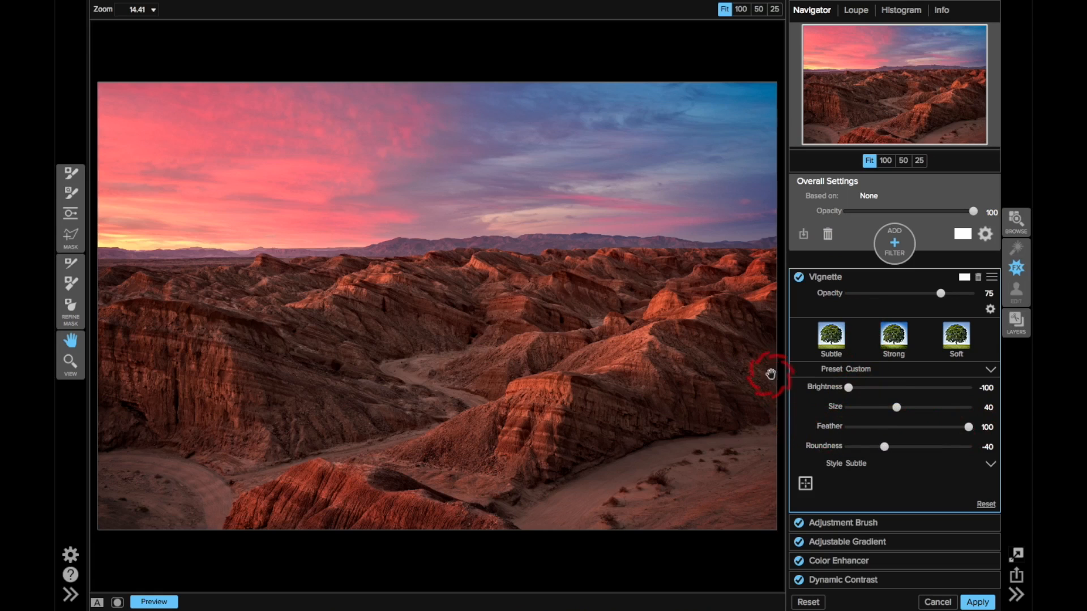
left_click(490, 416)
key("backslash")
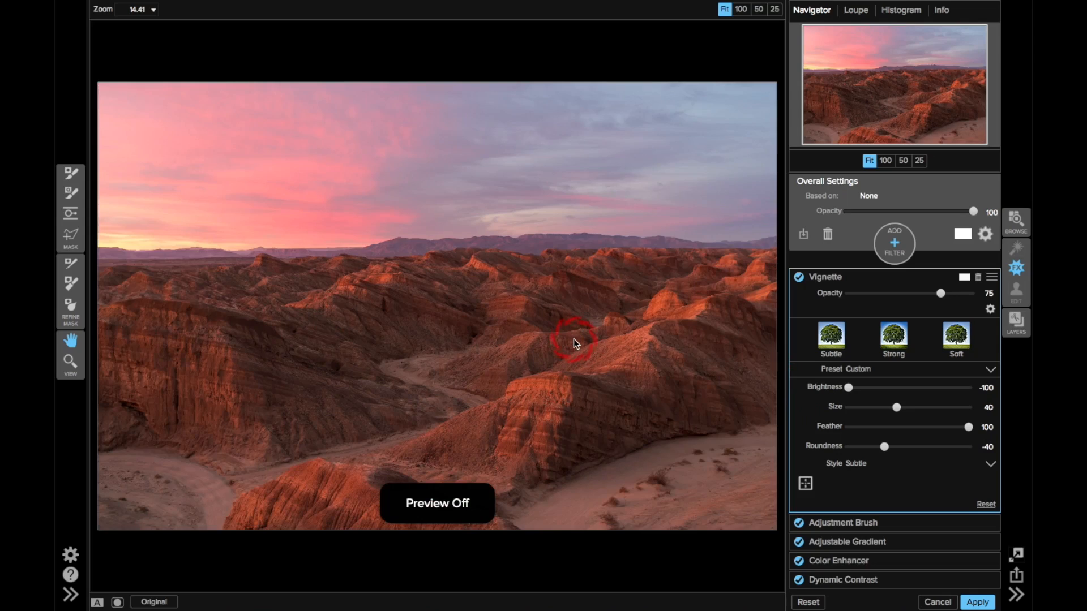
key("backslash")
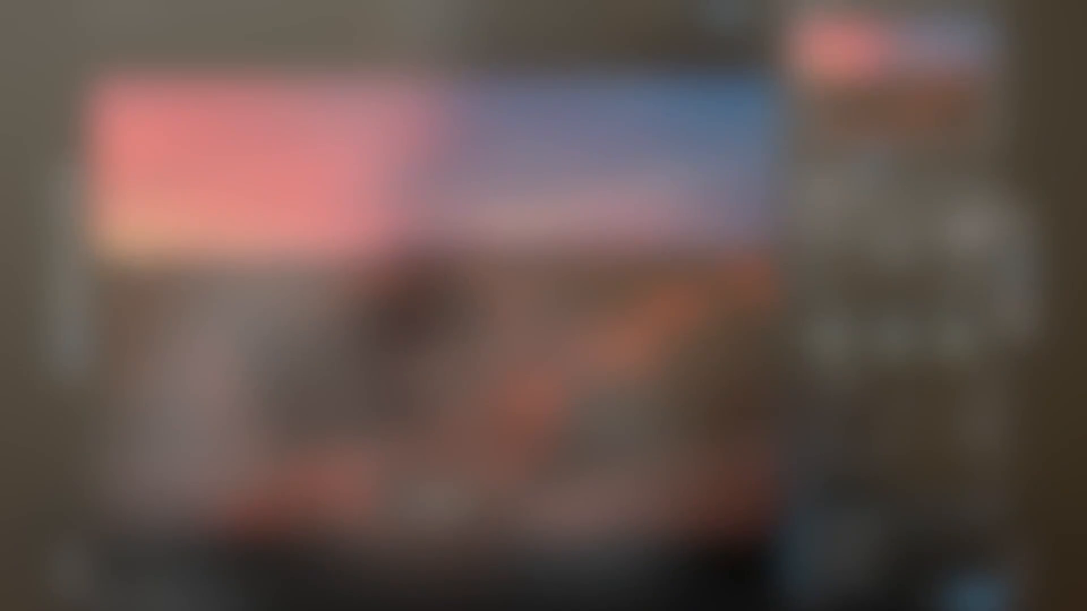